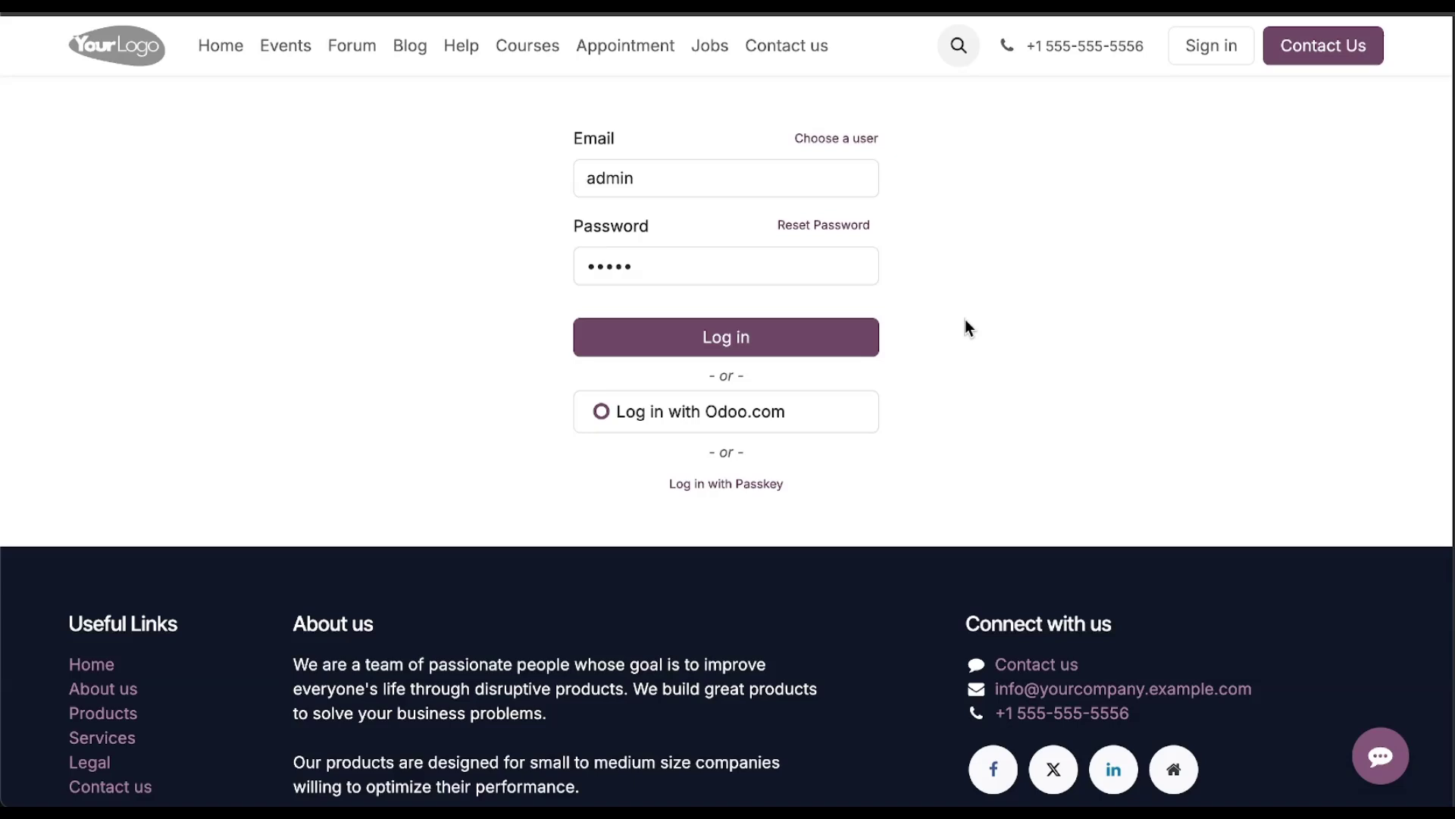
Sign in as admin, dismiss the browser warning, and open My Profile from the avatar menu.
left_click(766, 341)
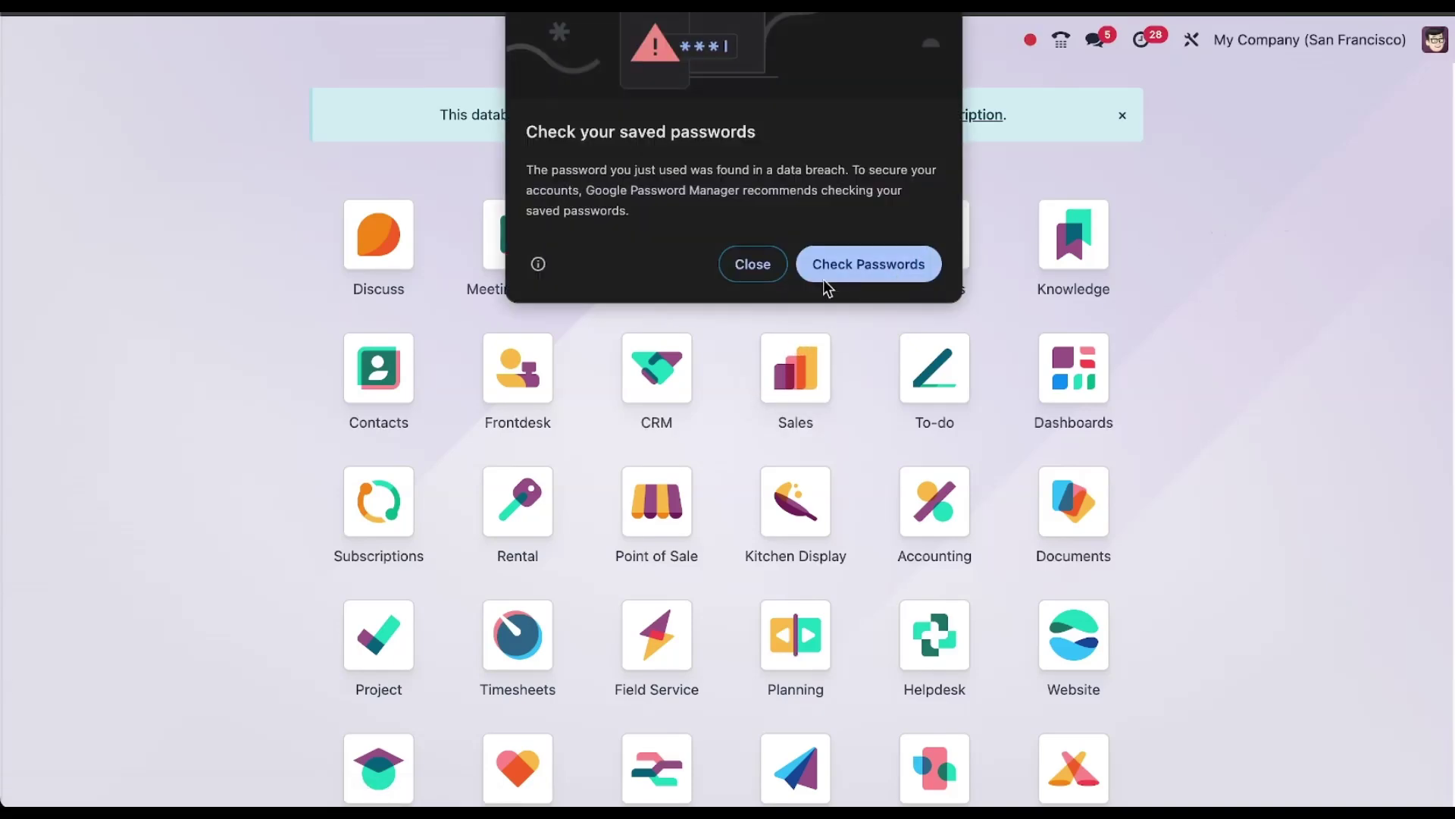
left_click(753, 264)
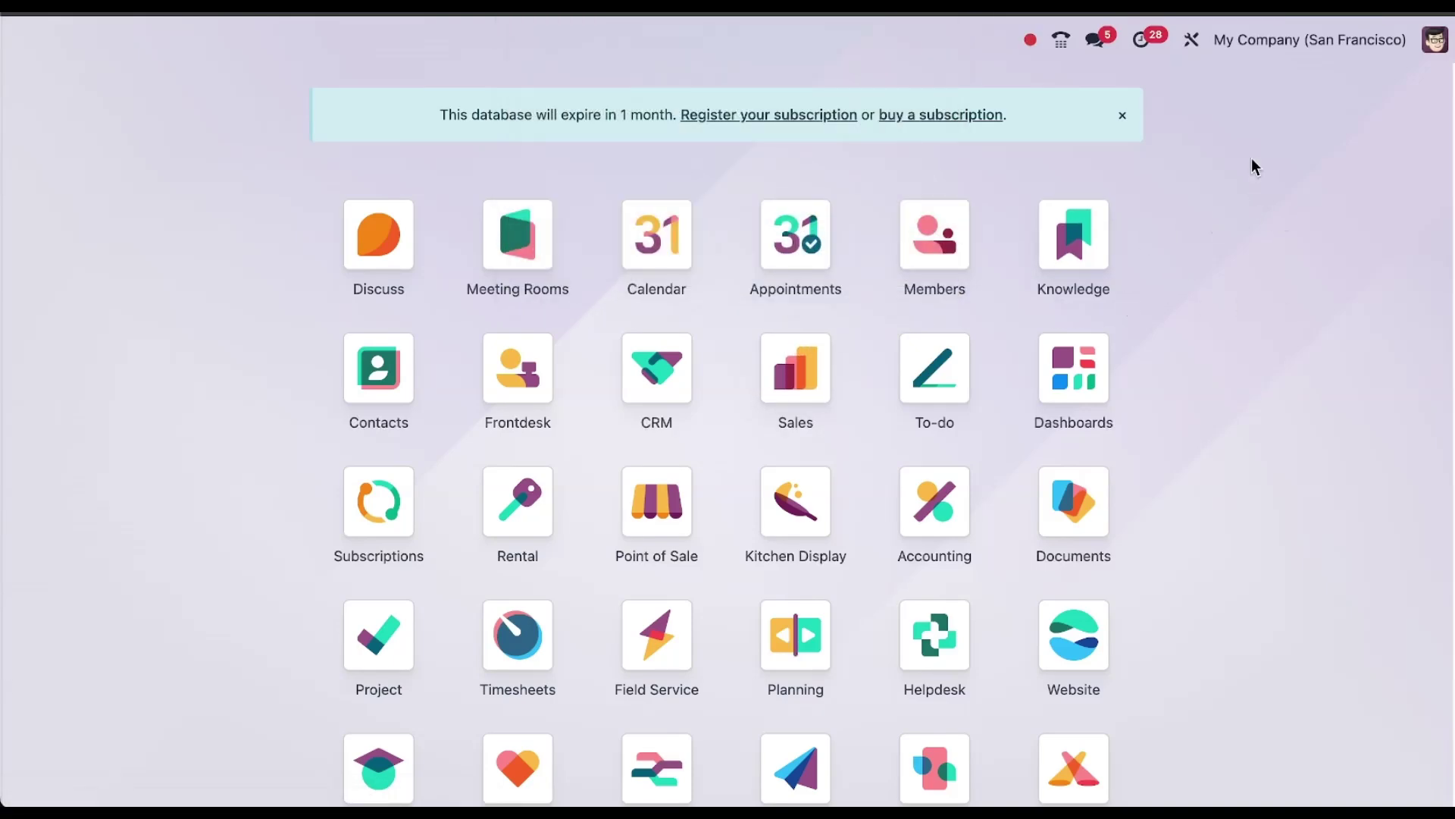
scroll(1252, 160, "down", 3)
scroll(1252, 160, "down", 4)
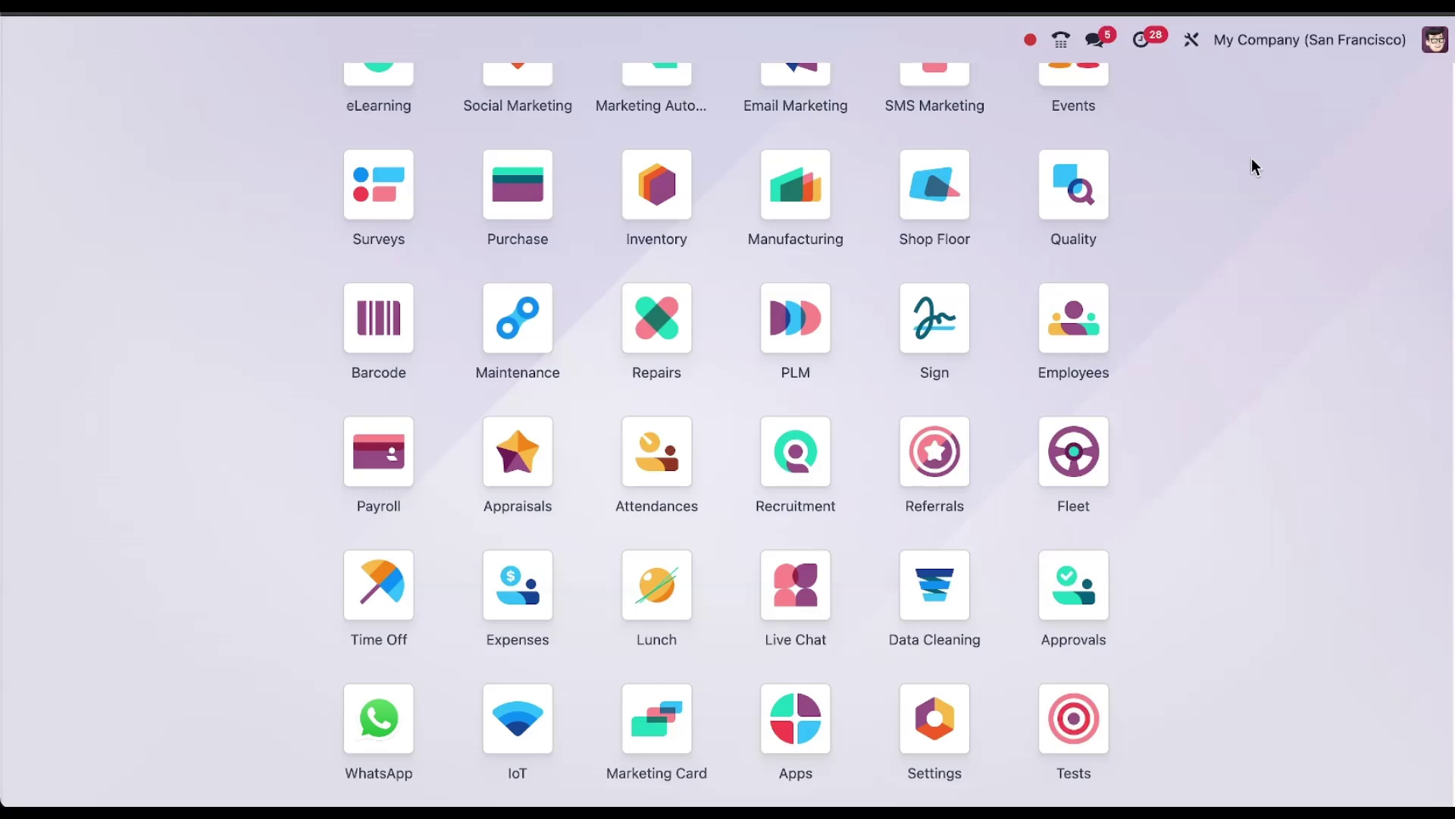
left_click(1342, 48)
left_click(1436, 43)
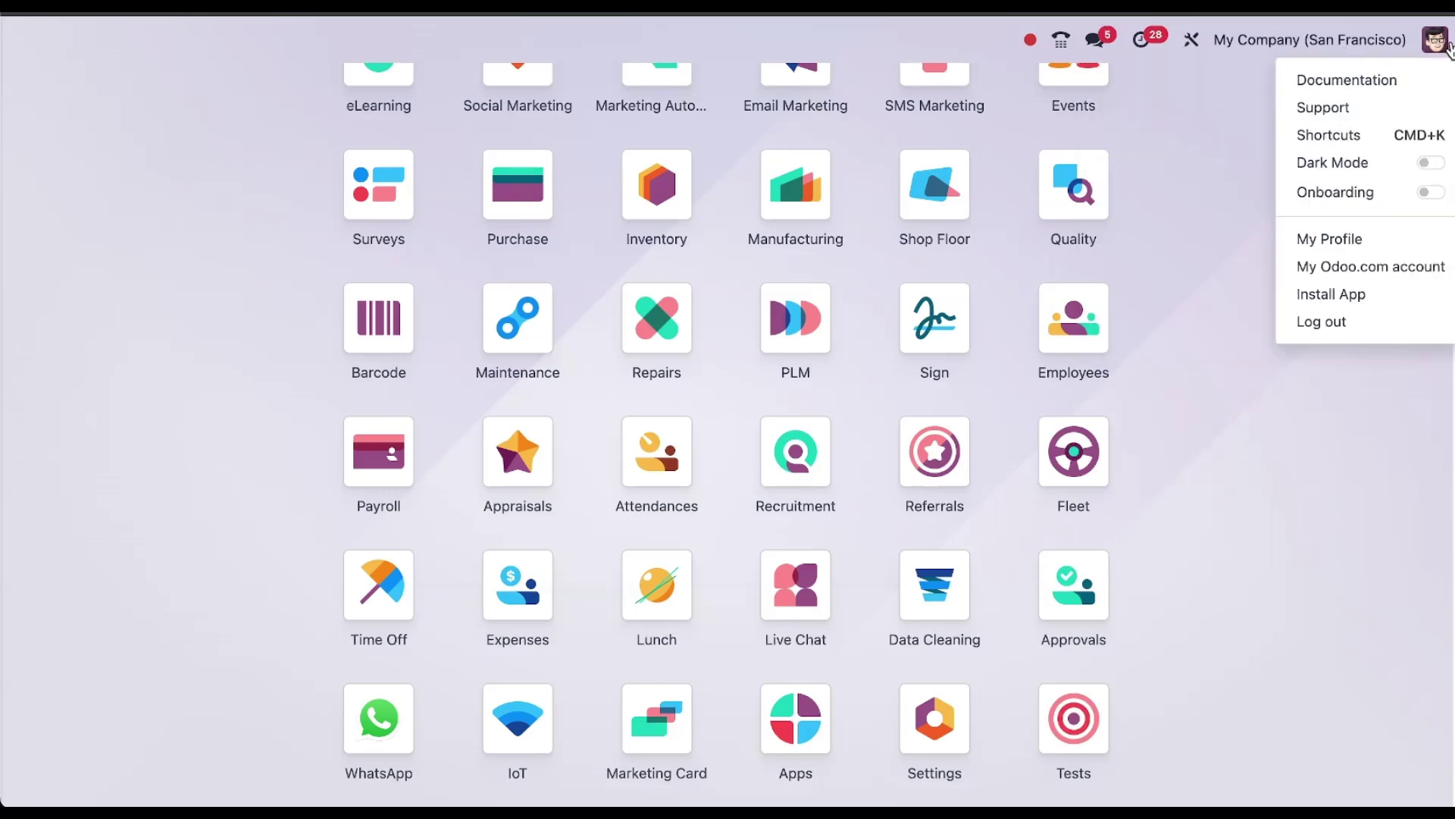
left_click(1435, 43)
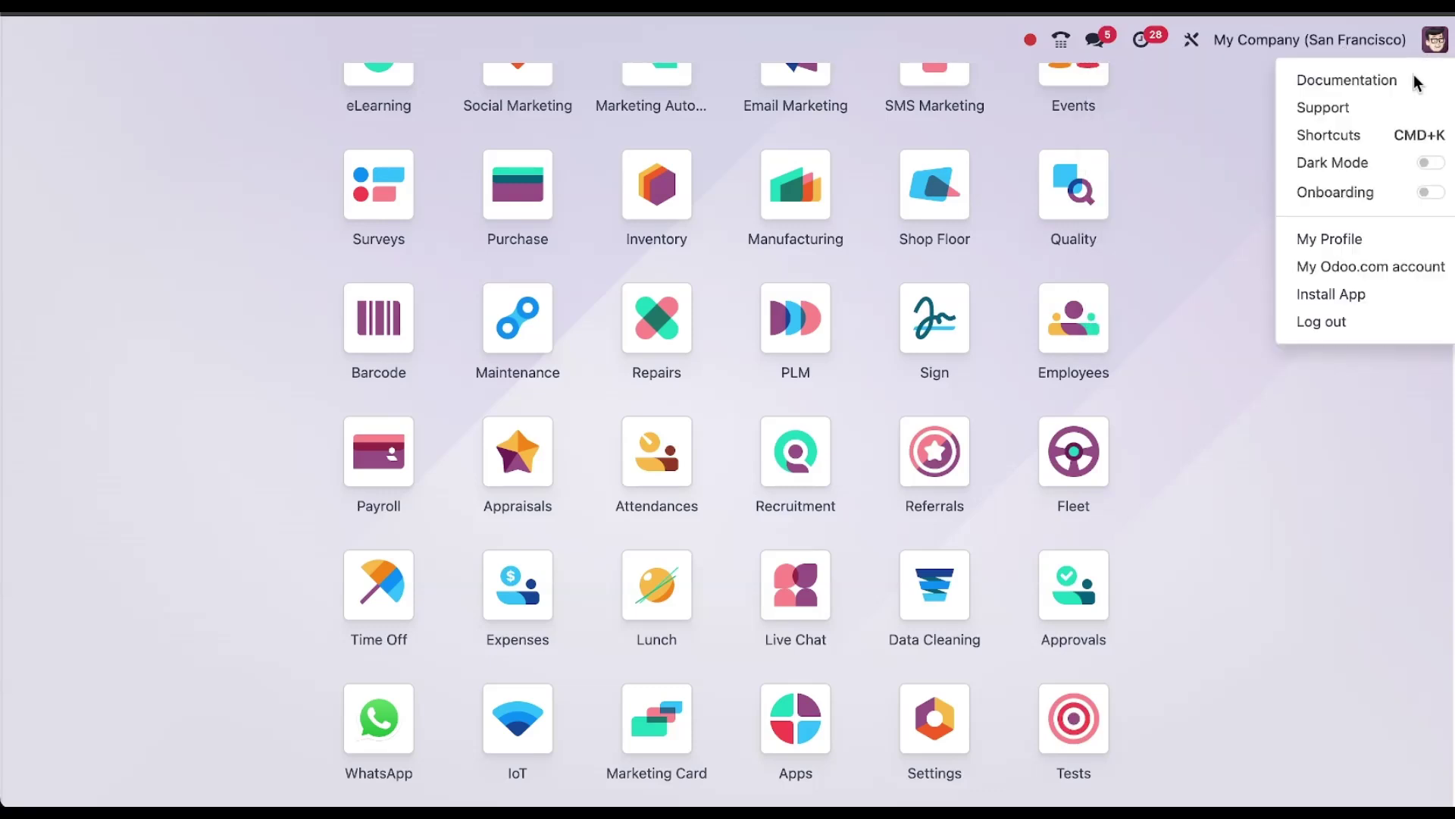
left_click(1313, 241)
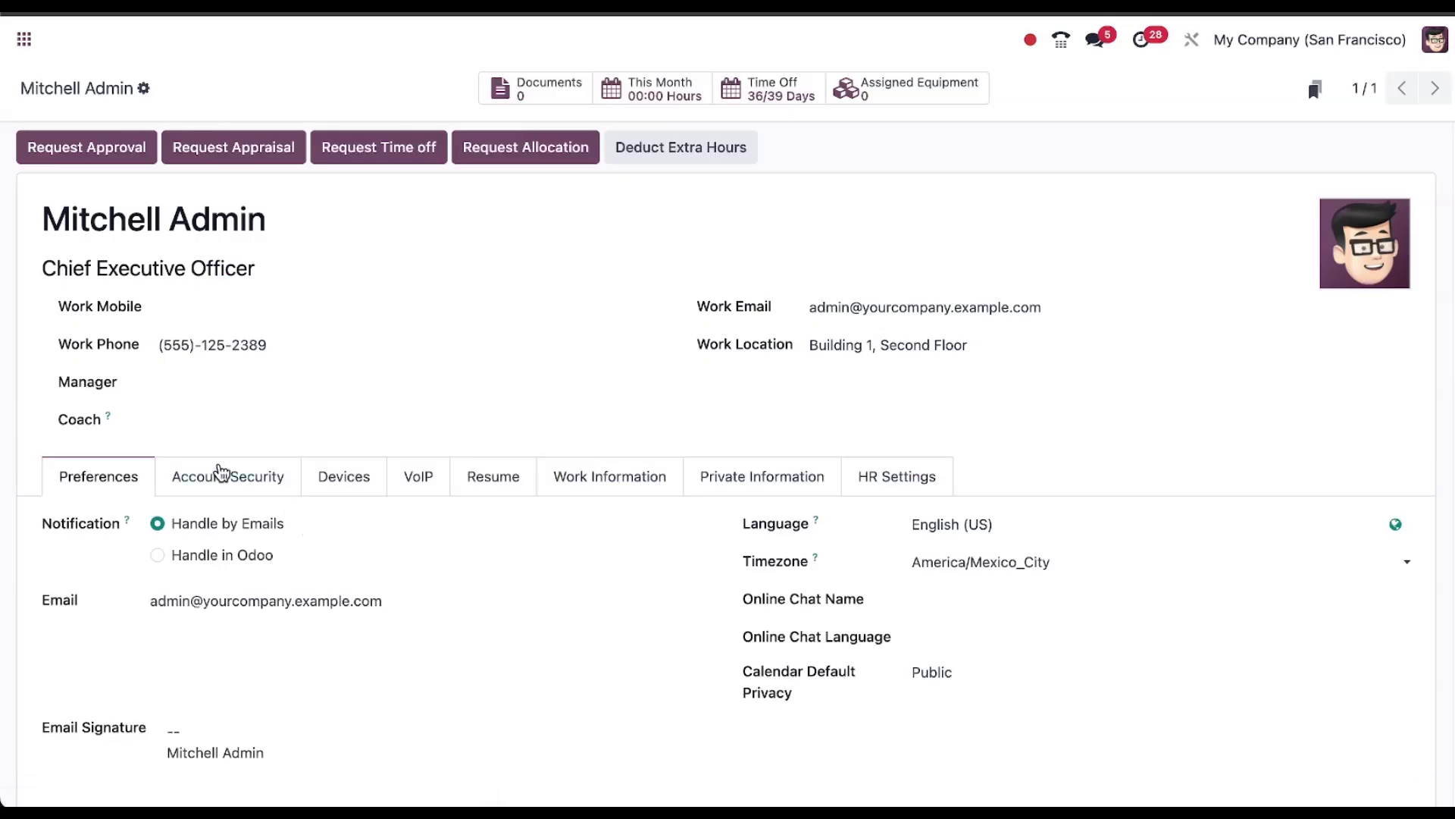
Create a passkey named 'test' under Account Security, confirming with the account password.
left_click(220, 472)
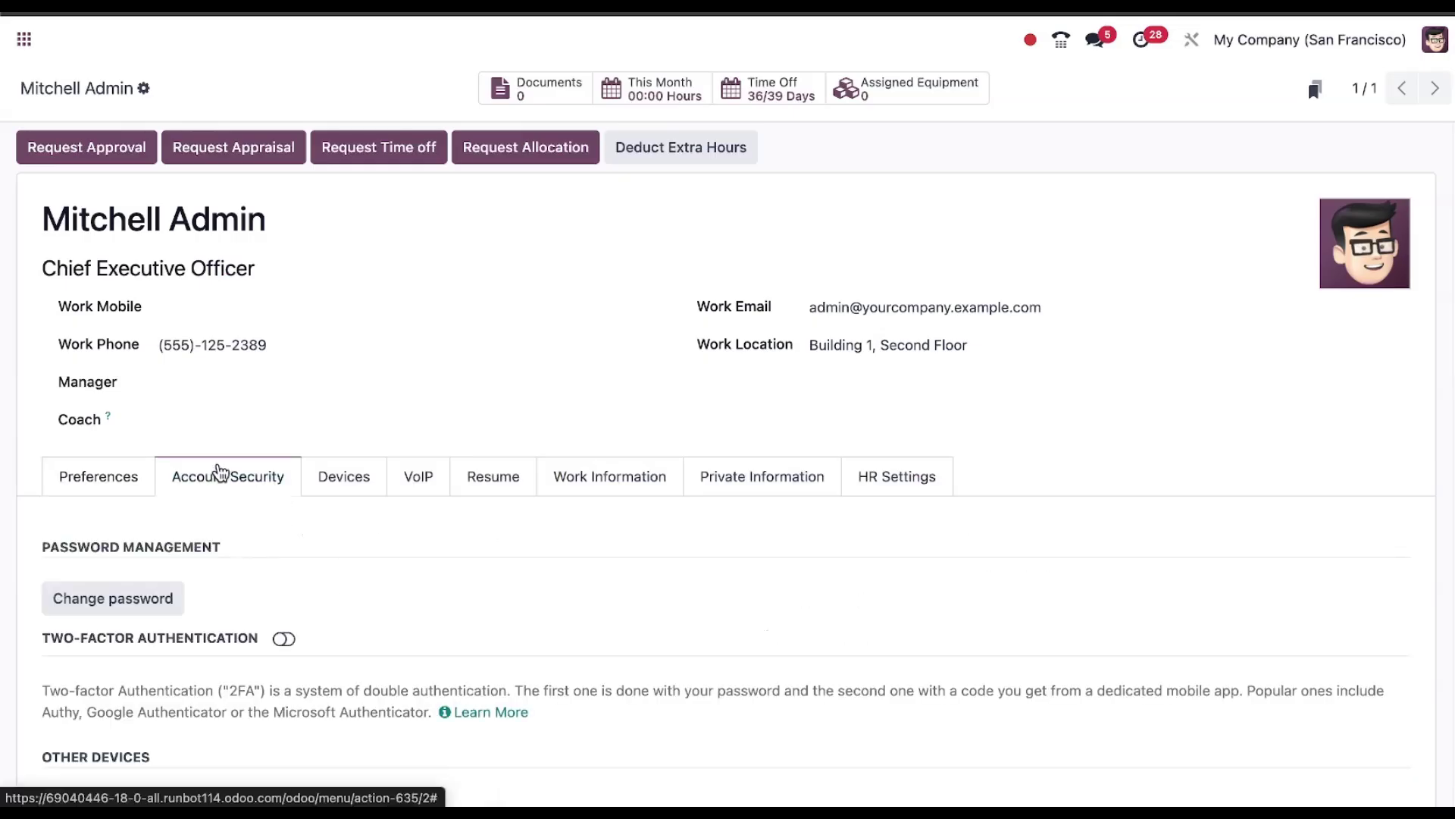
scroll(459, 529, "down", 3)
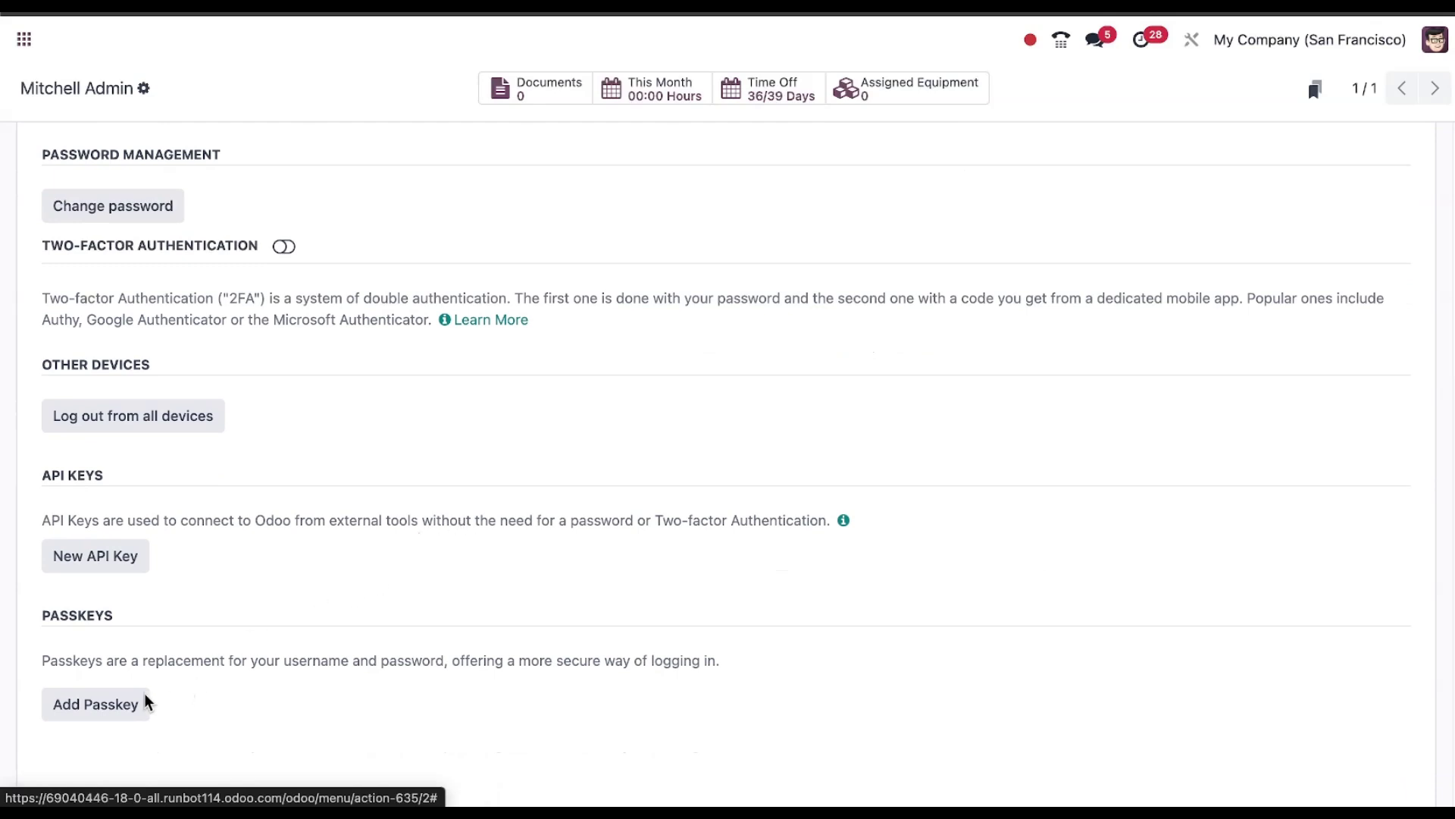
left_click(95, 708)
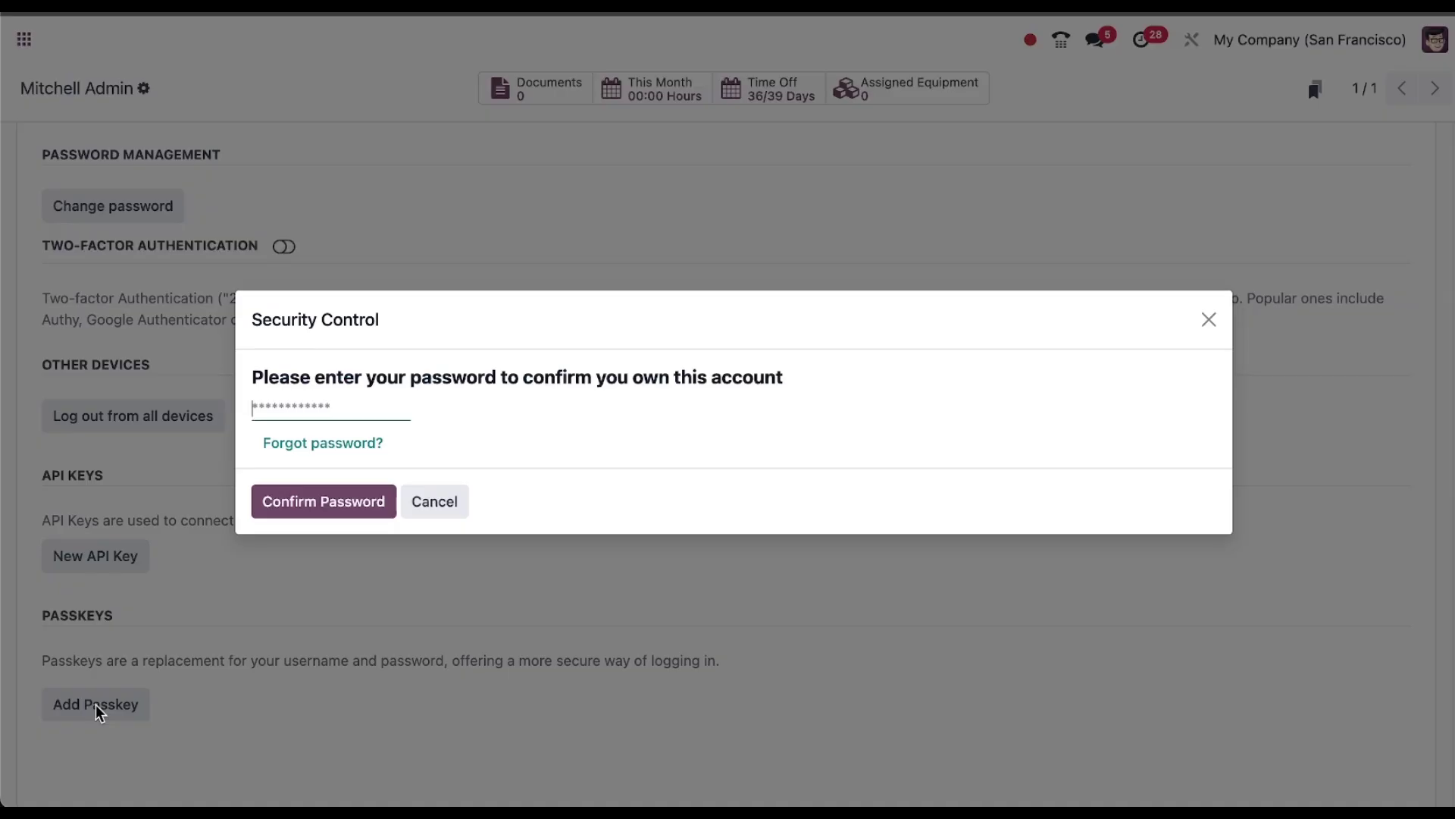
left_click(315, 503)
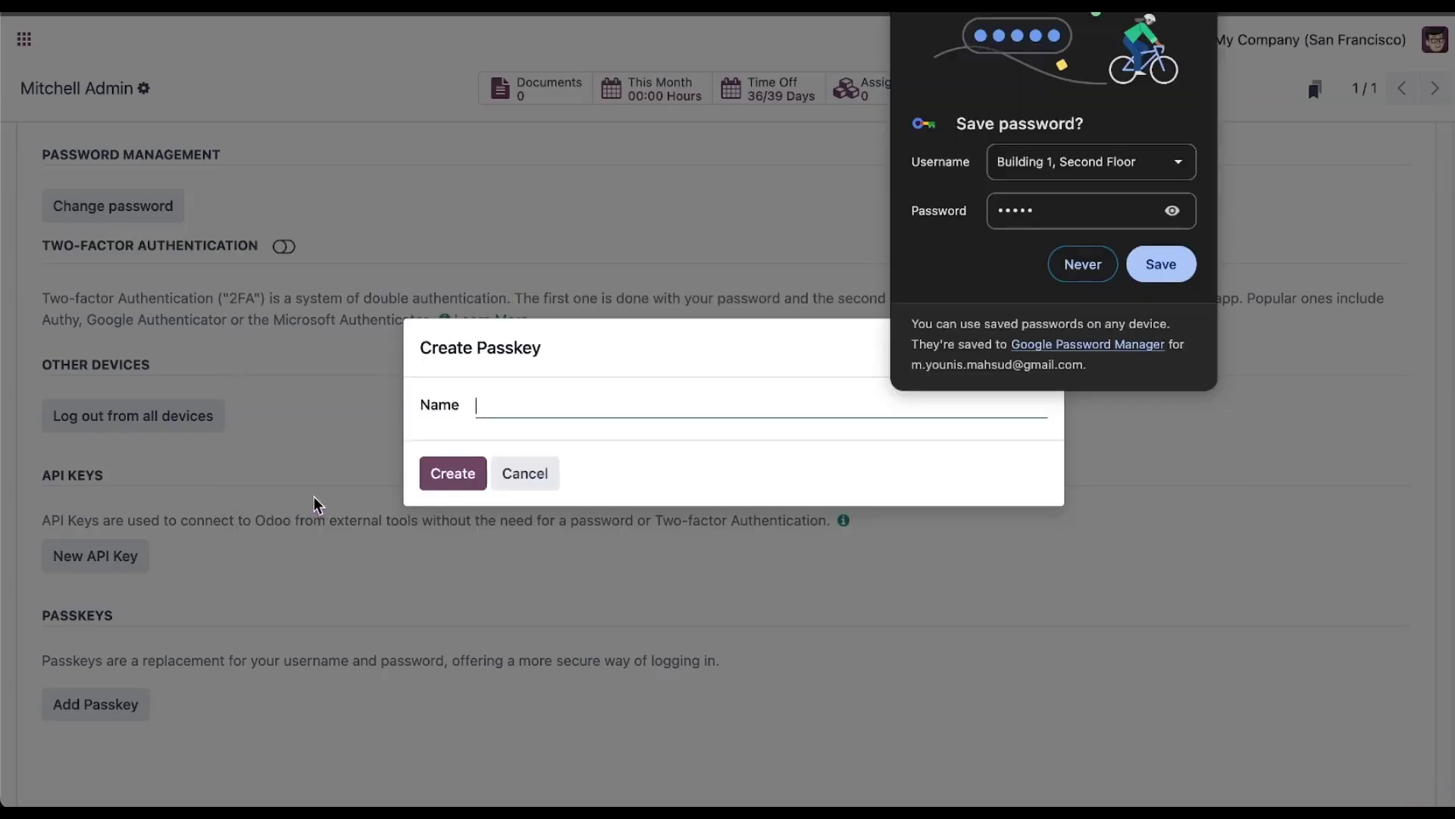
type("t")
type("est")
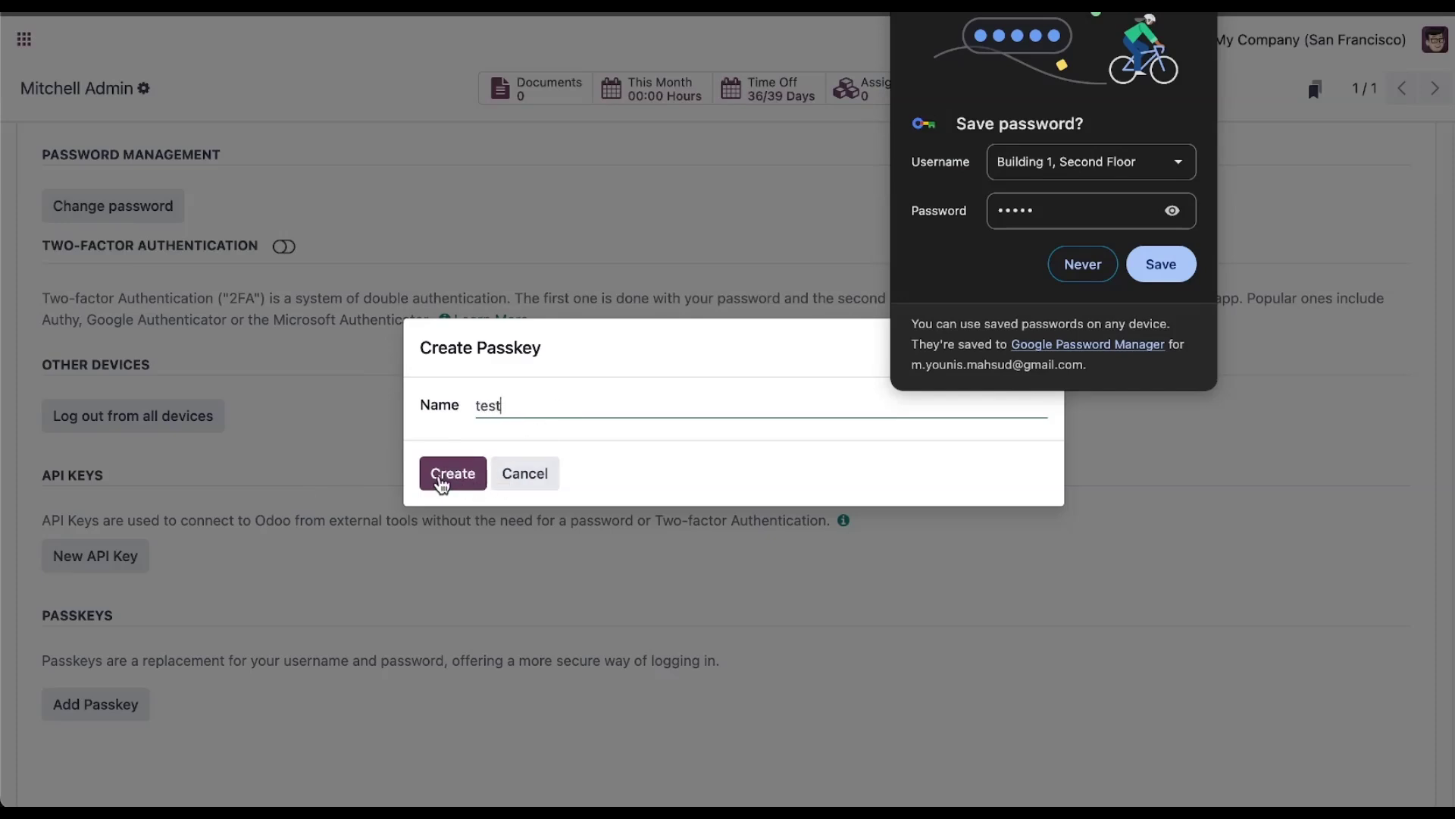
left_click(442, 484)
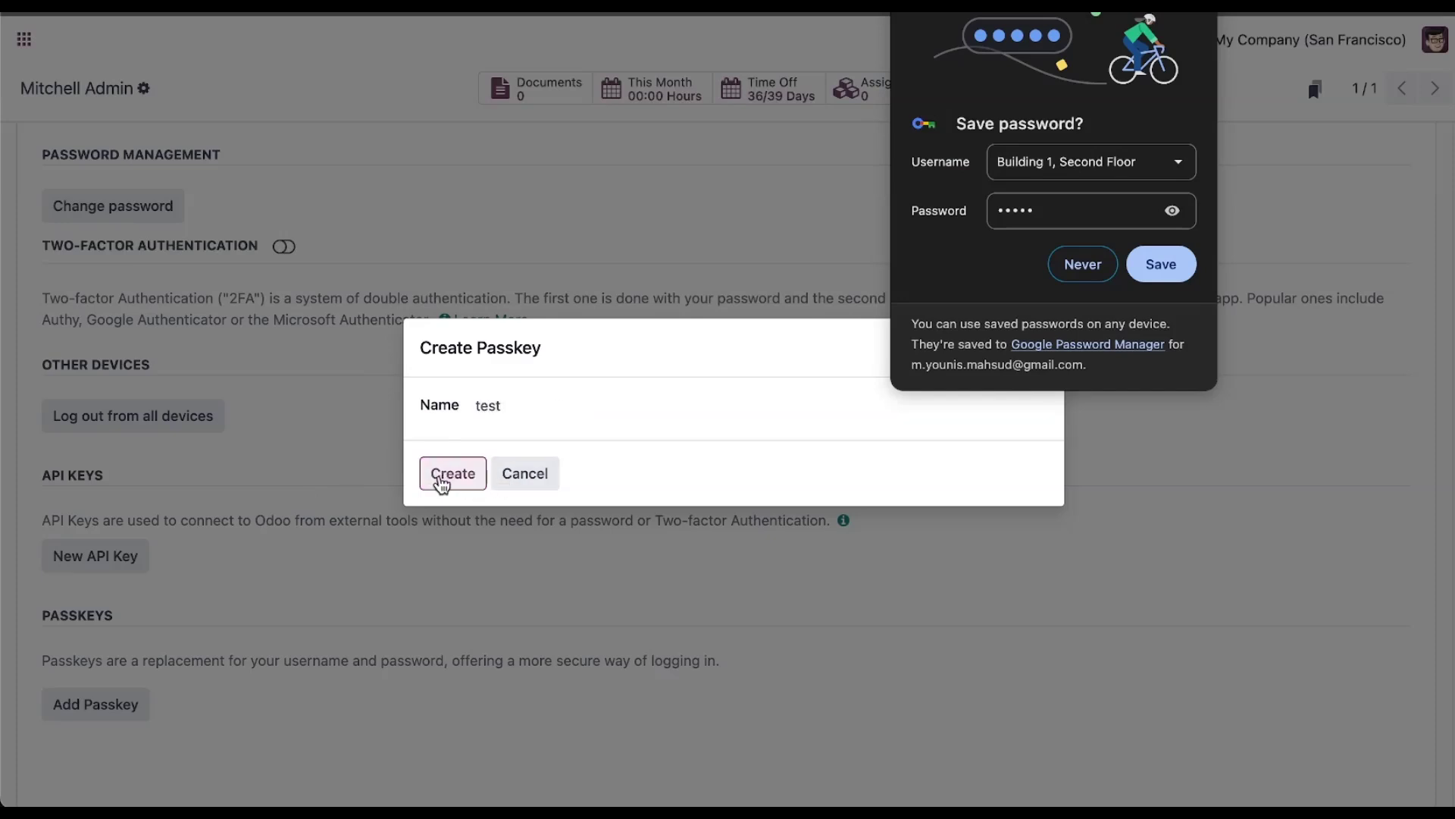
left_click(1090, 266)
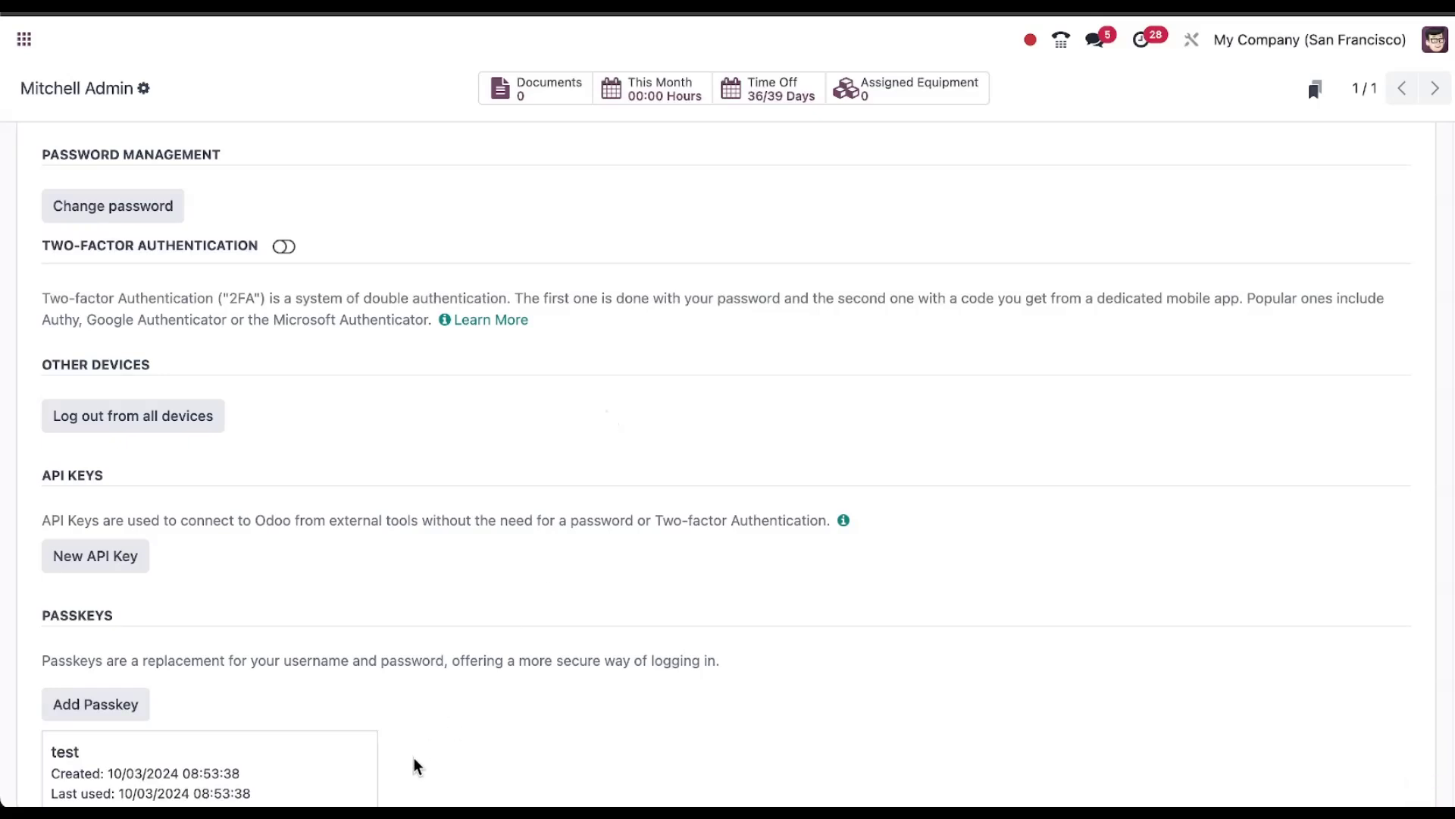
scroll(341, 751, "down", 1)
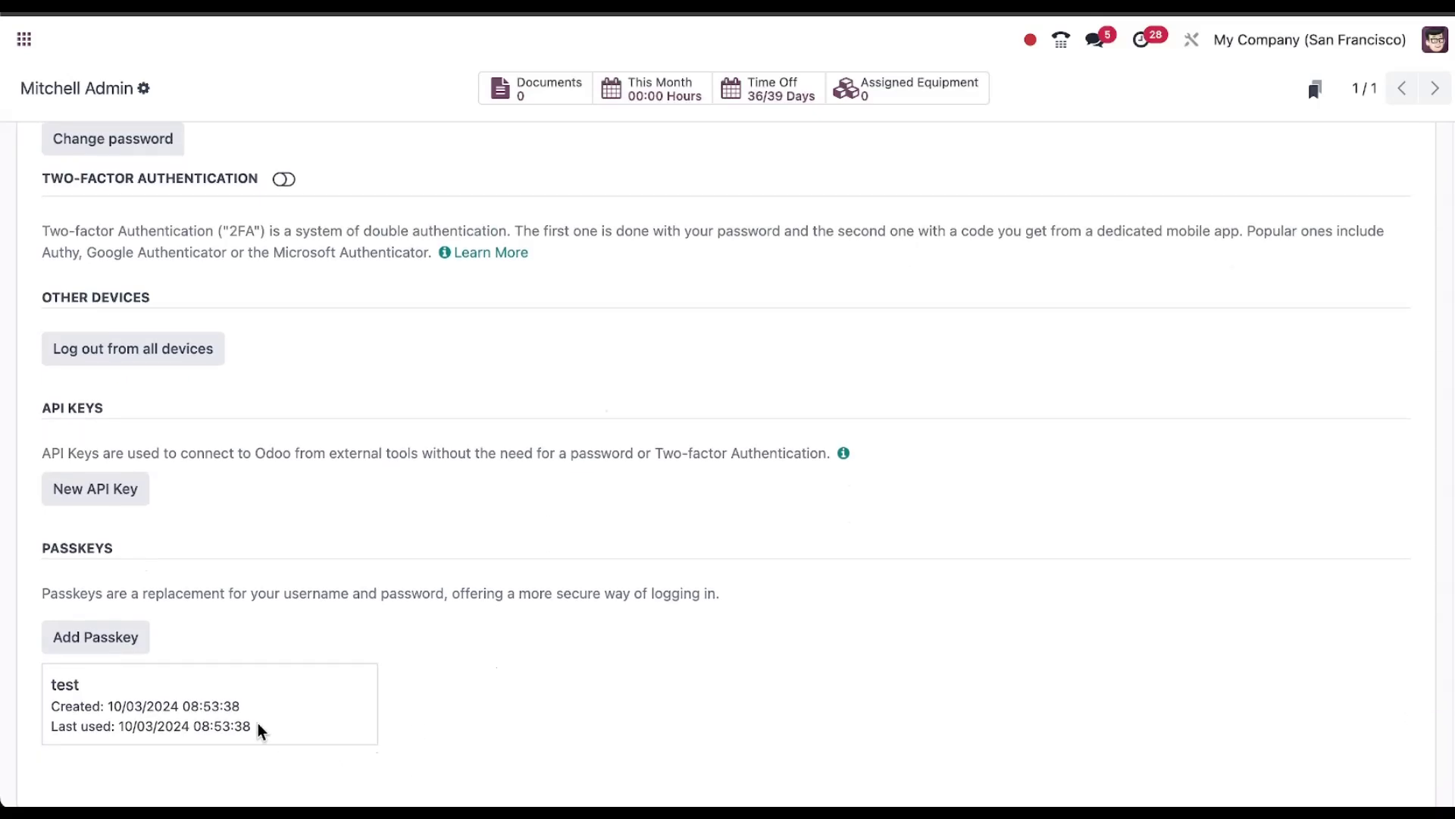
Select the test passkey's creation and last-used dates, then return to the apps dashboard.
triple_click(141, 702)
left_click(150, 718)
triple_click(150, 723)
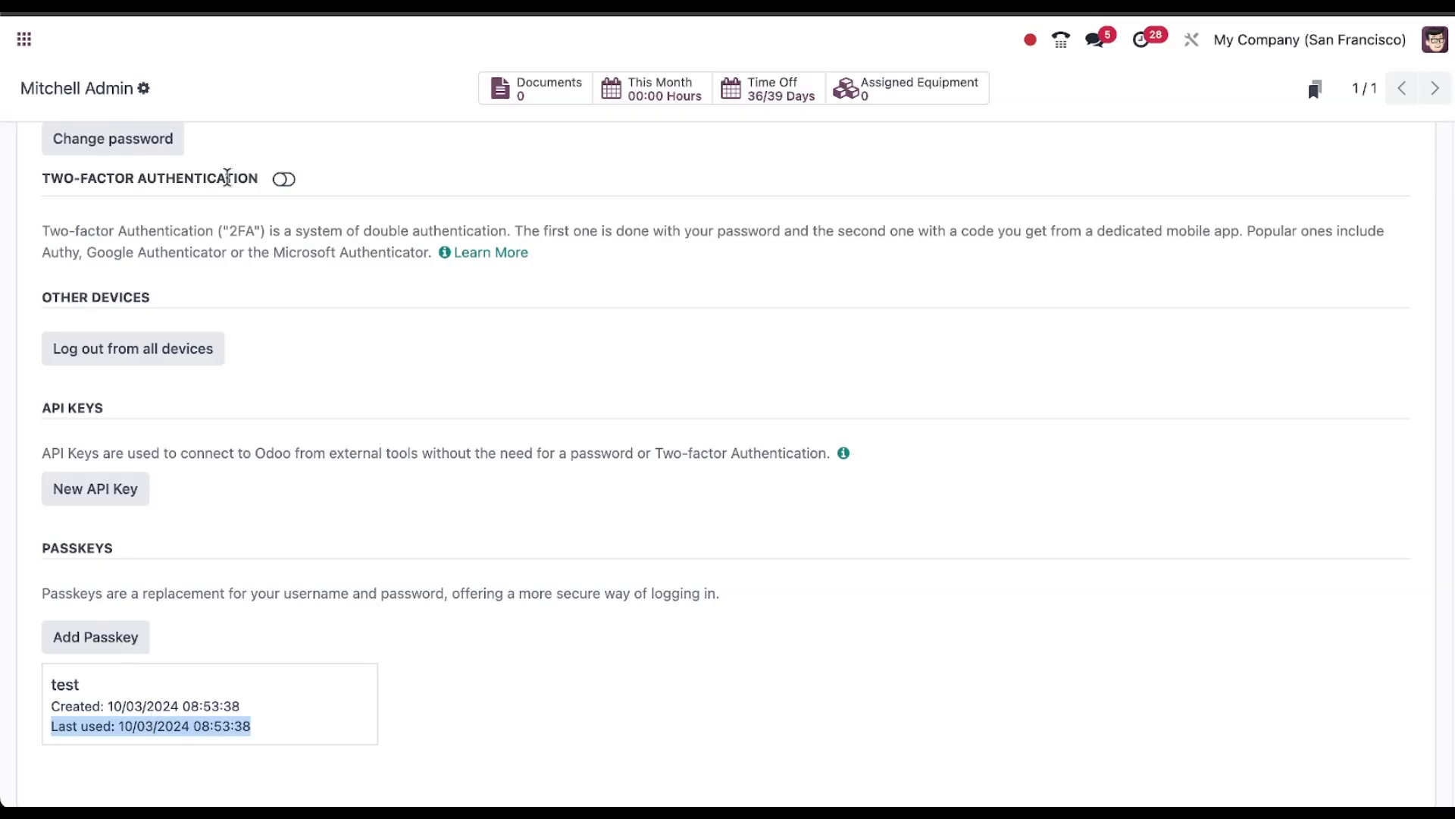
left_click(23, 39)
scroll(770, 381, "down", 5)
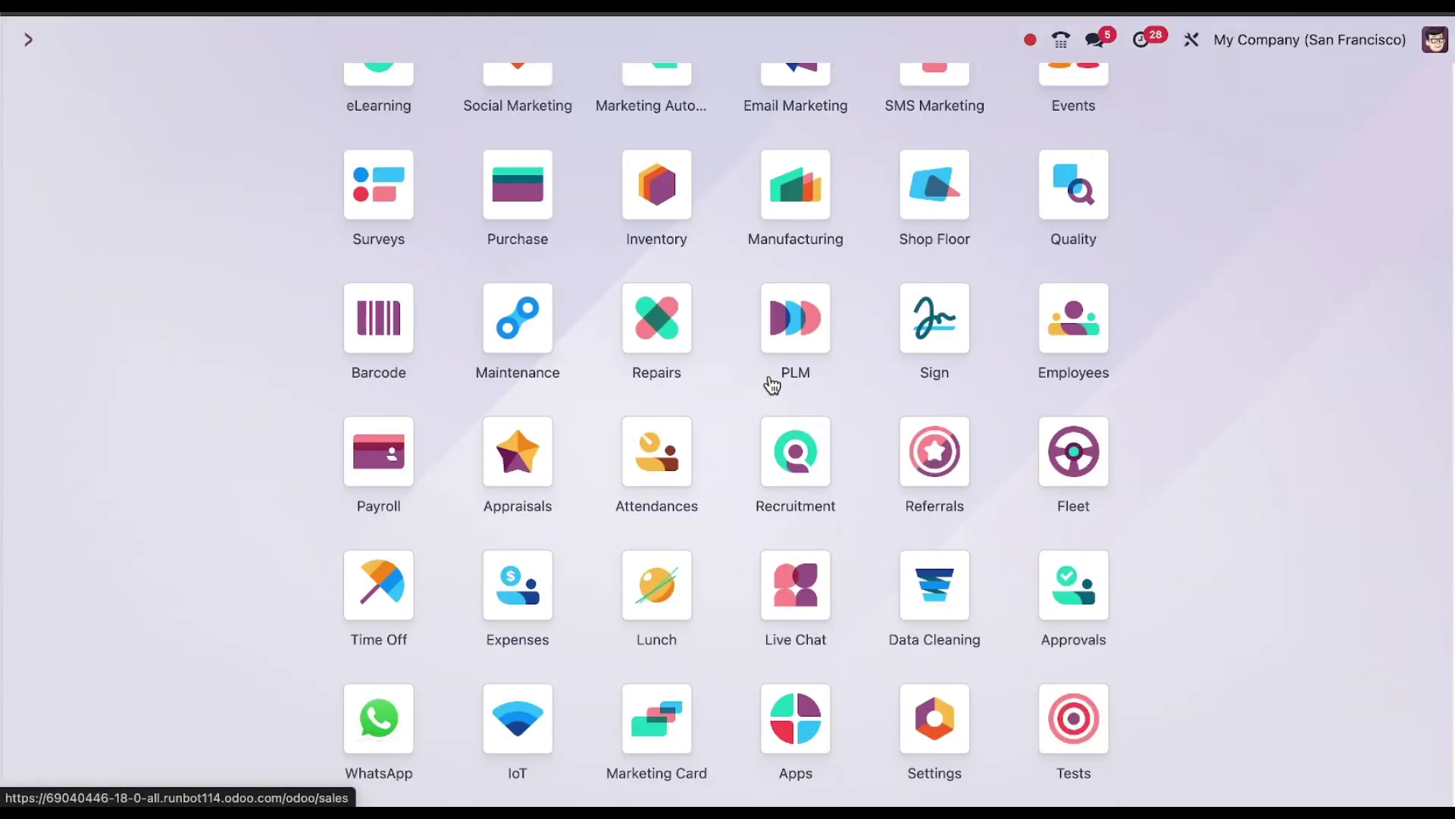
Check that Mitchell Admin's Account Security tab in Settings lists the 'test' passkey.
left_click(953, 721)
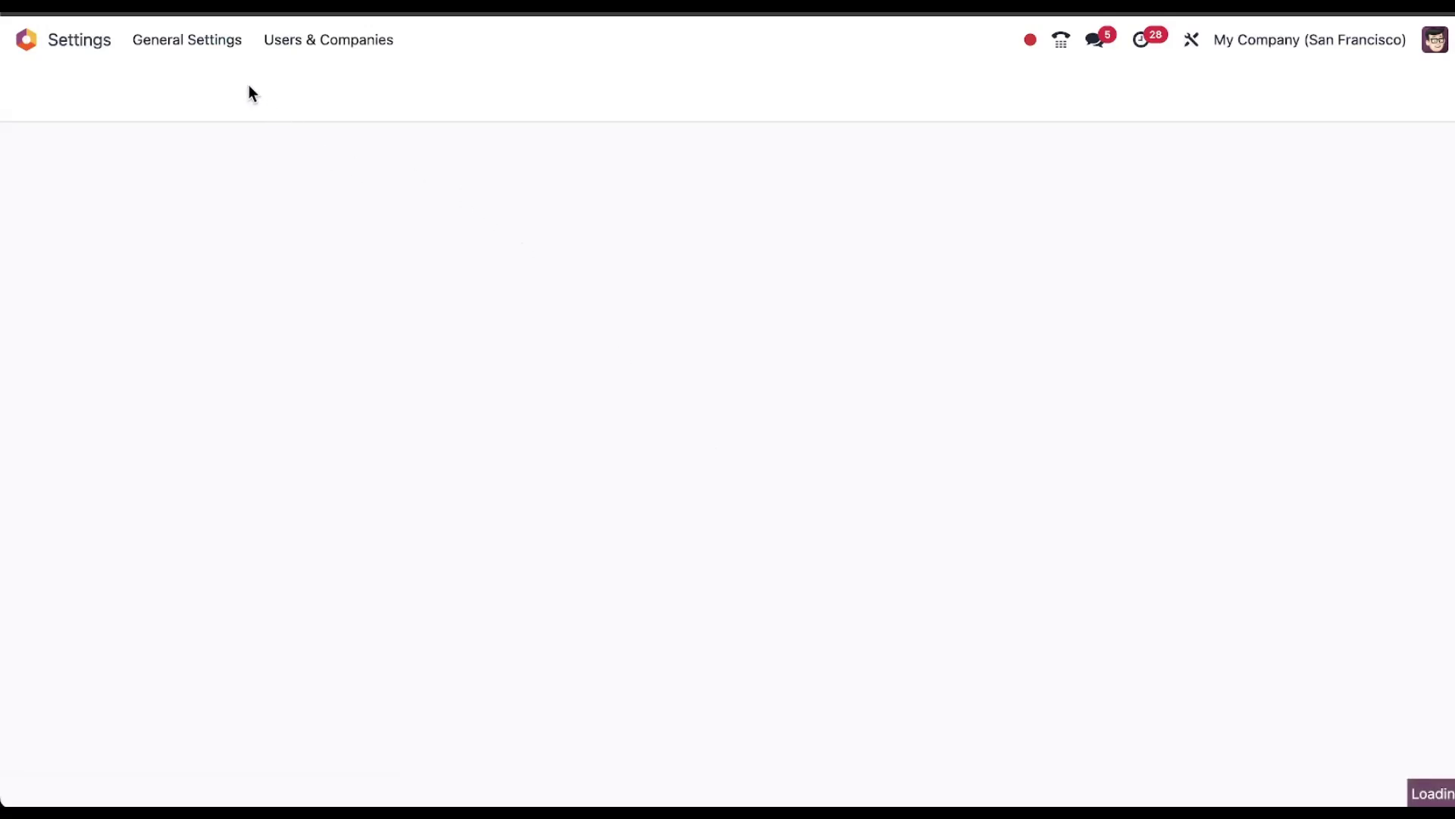
left_click(322, 38)
left_click(300, 84)
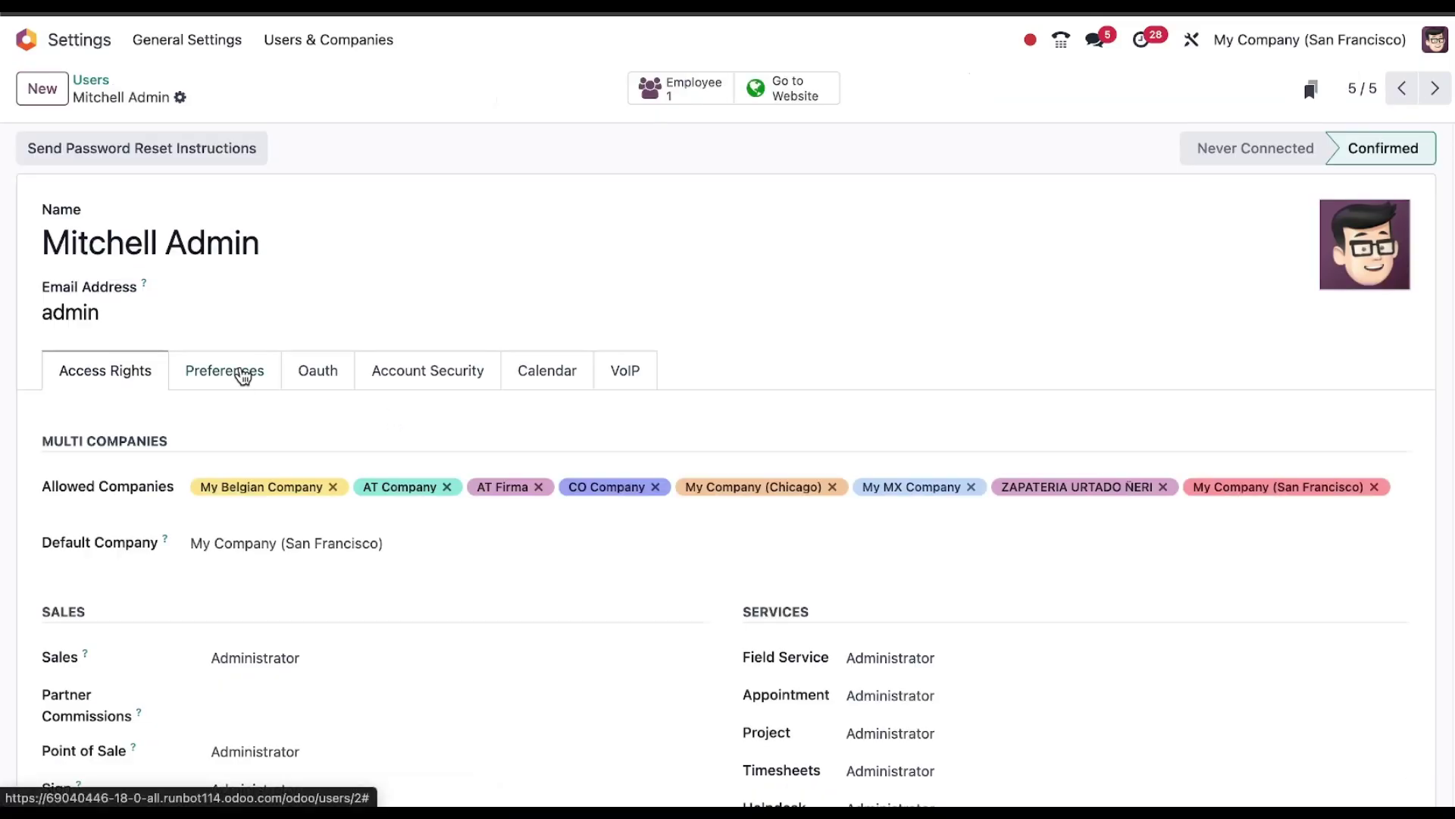
left_click(432, 383)
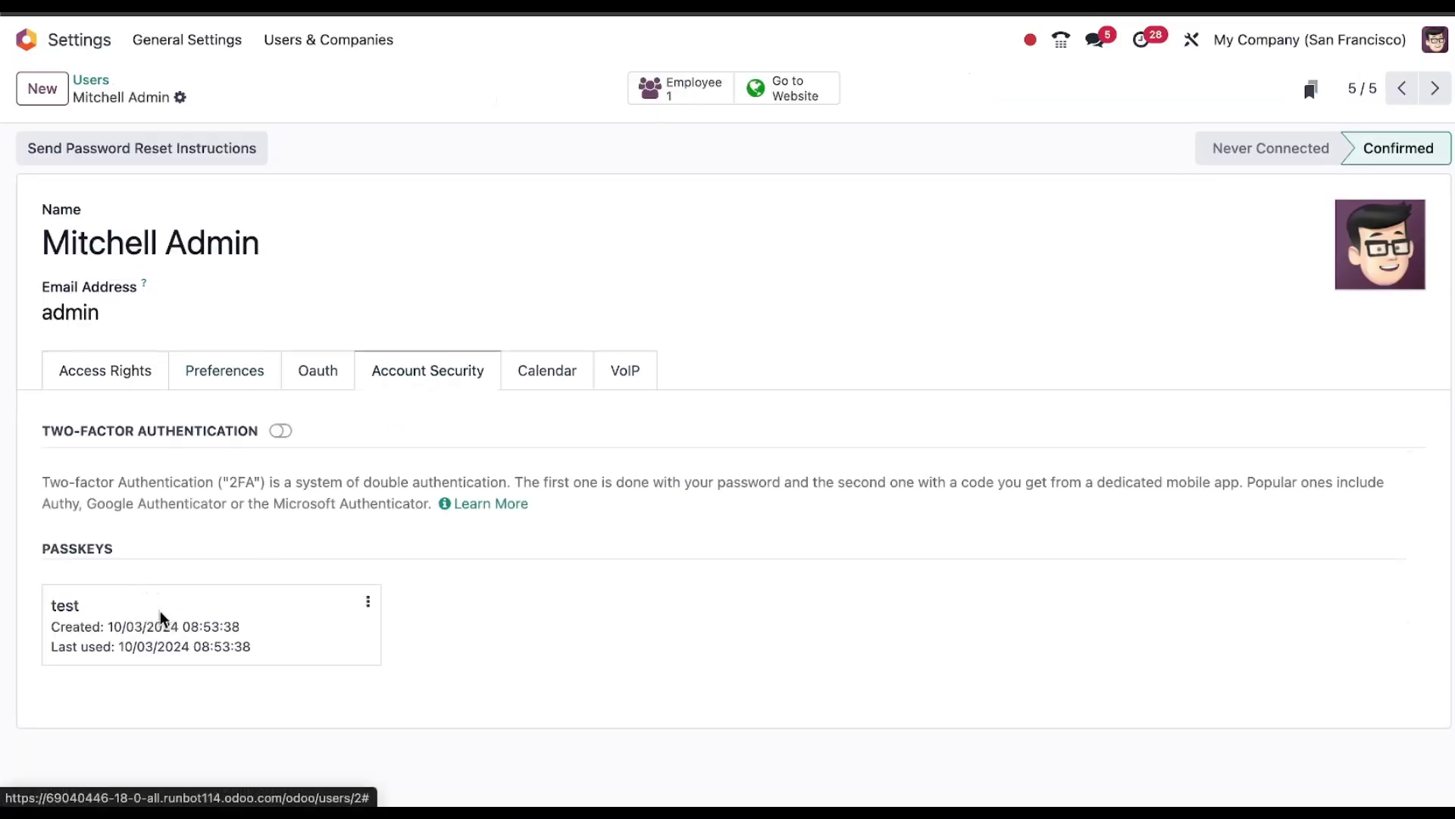
left_click(369, 603)
left_click(445, 614)
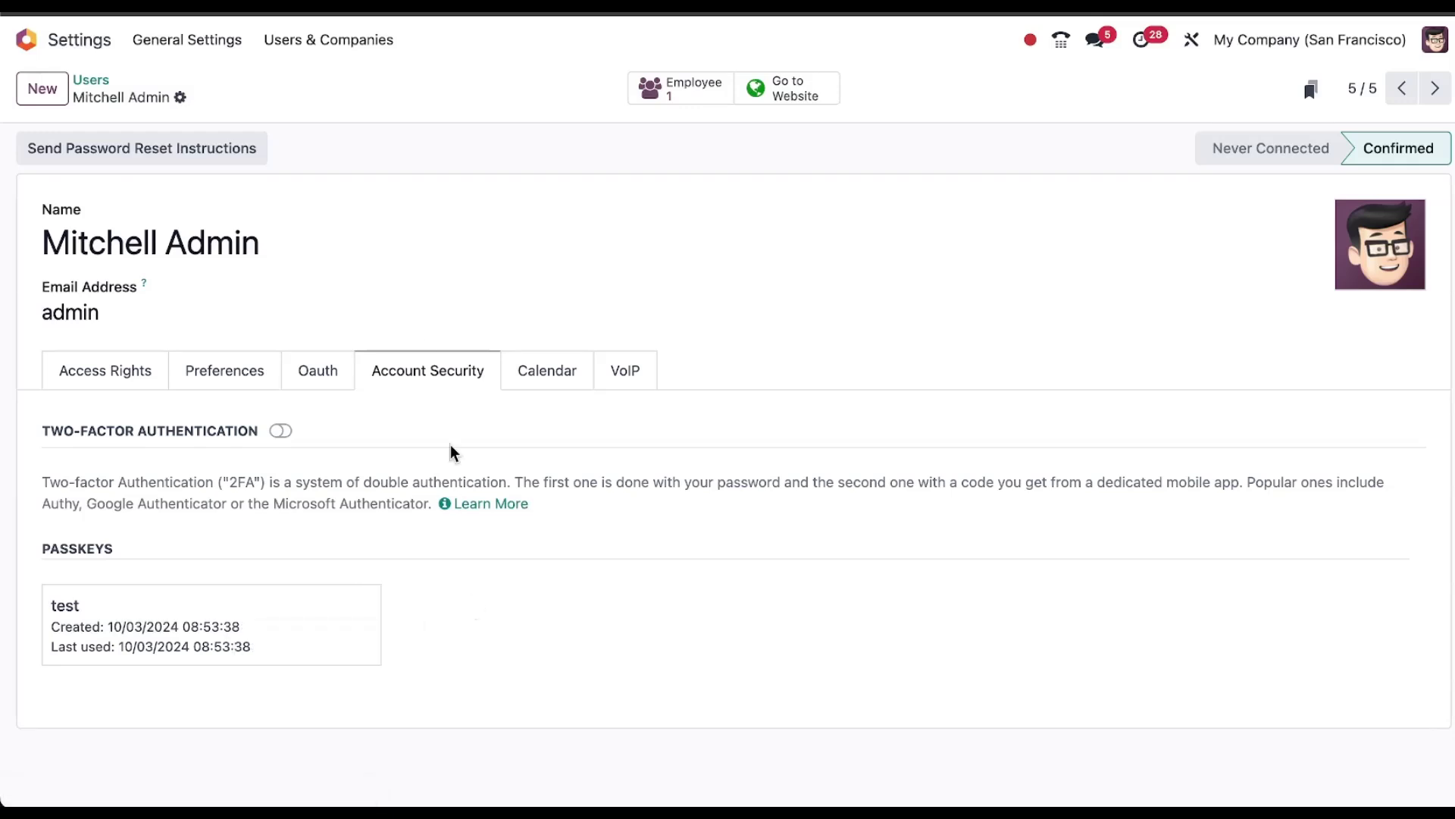
left_click(1435, 40)
Log out, then sign back in with the 'test' passkey.
left_click(1326, 324)
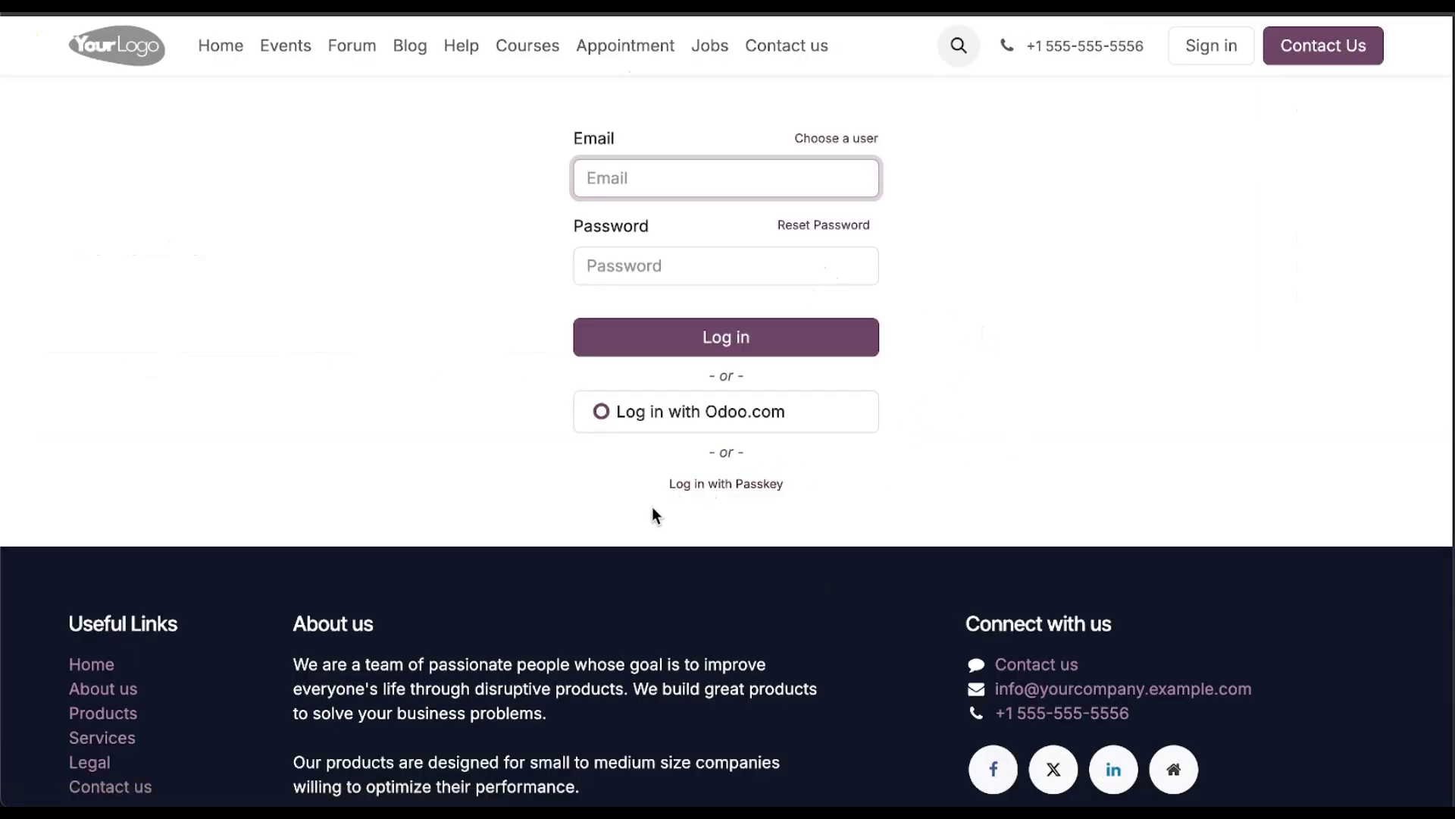
left_click(746, 487)
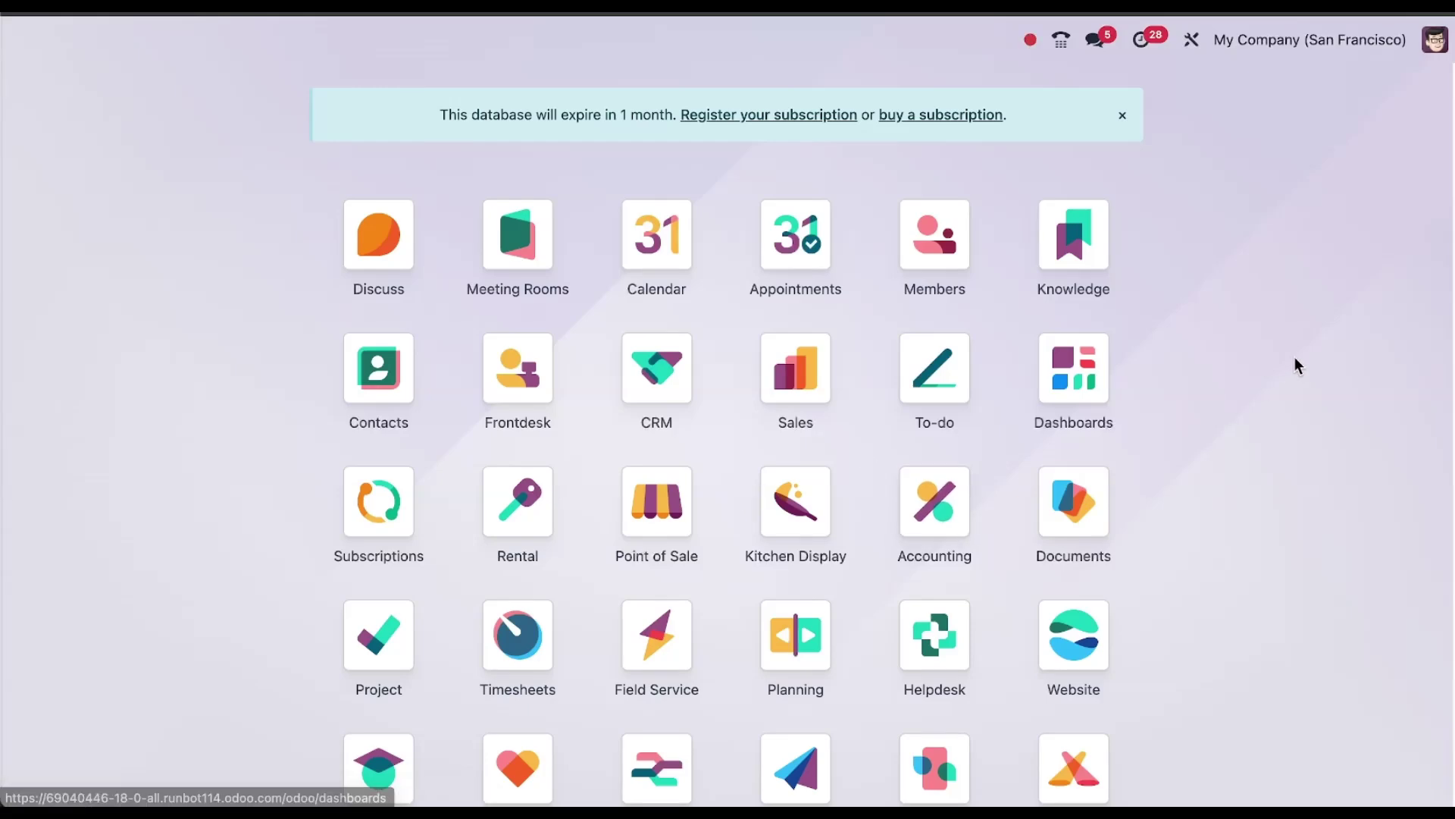
scroll(1262, 350, "up", 2)
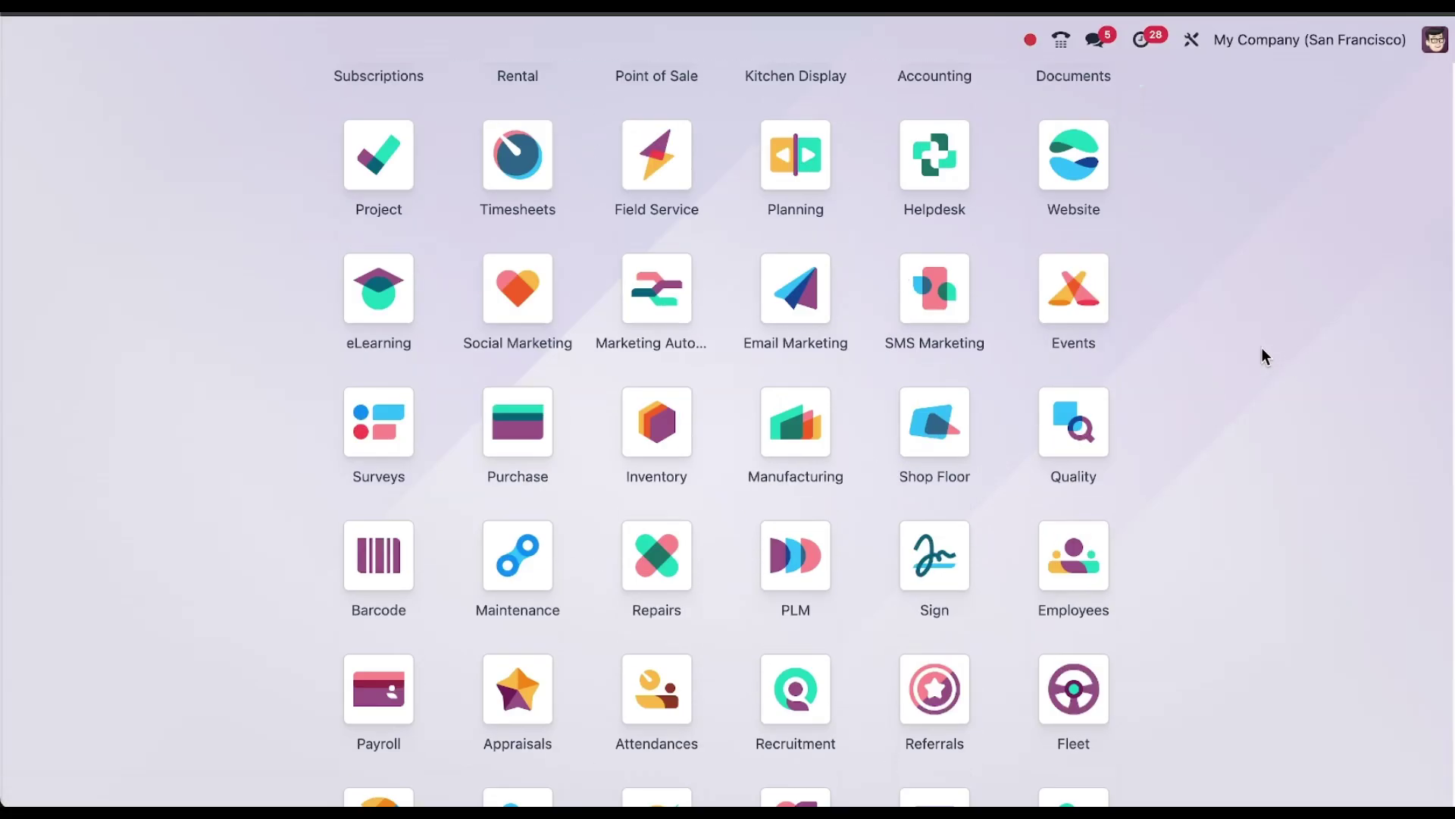
scroll(1262, 349, "up", 4)
Log out again and pick Mitchell Admin from the previously used accounts.
left_click(1435, 40)
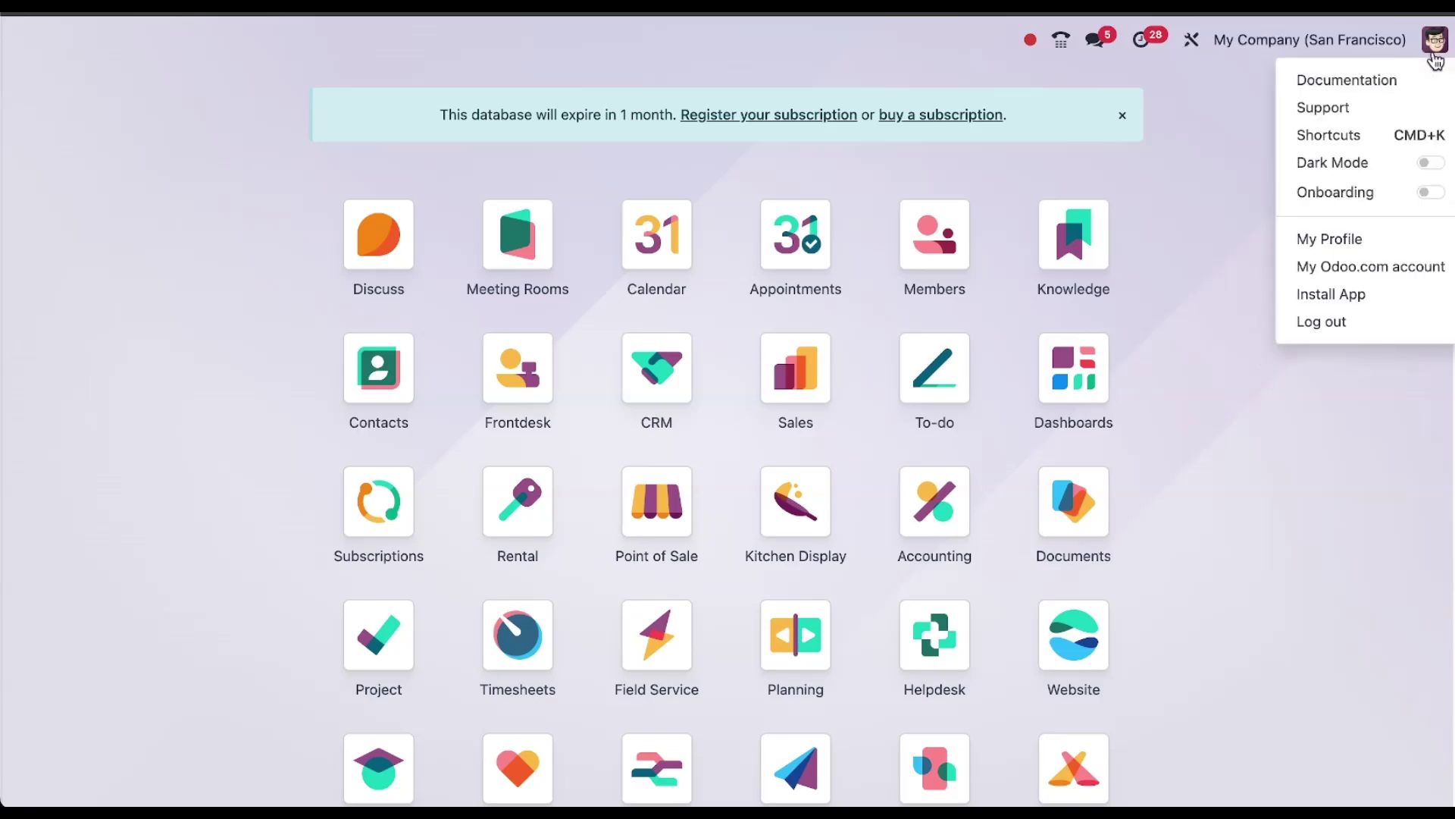
left_click(1337, 326)
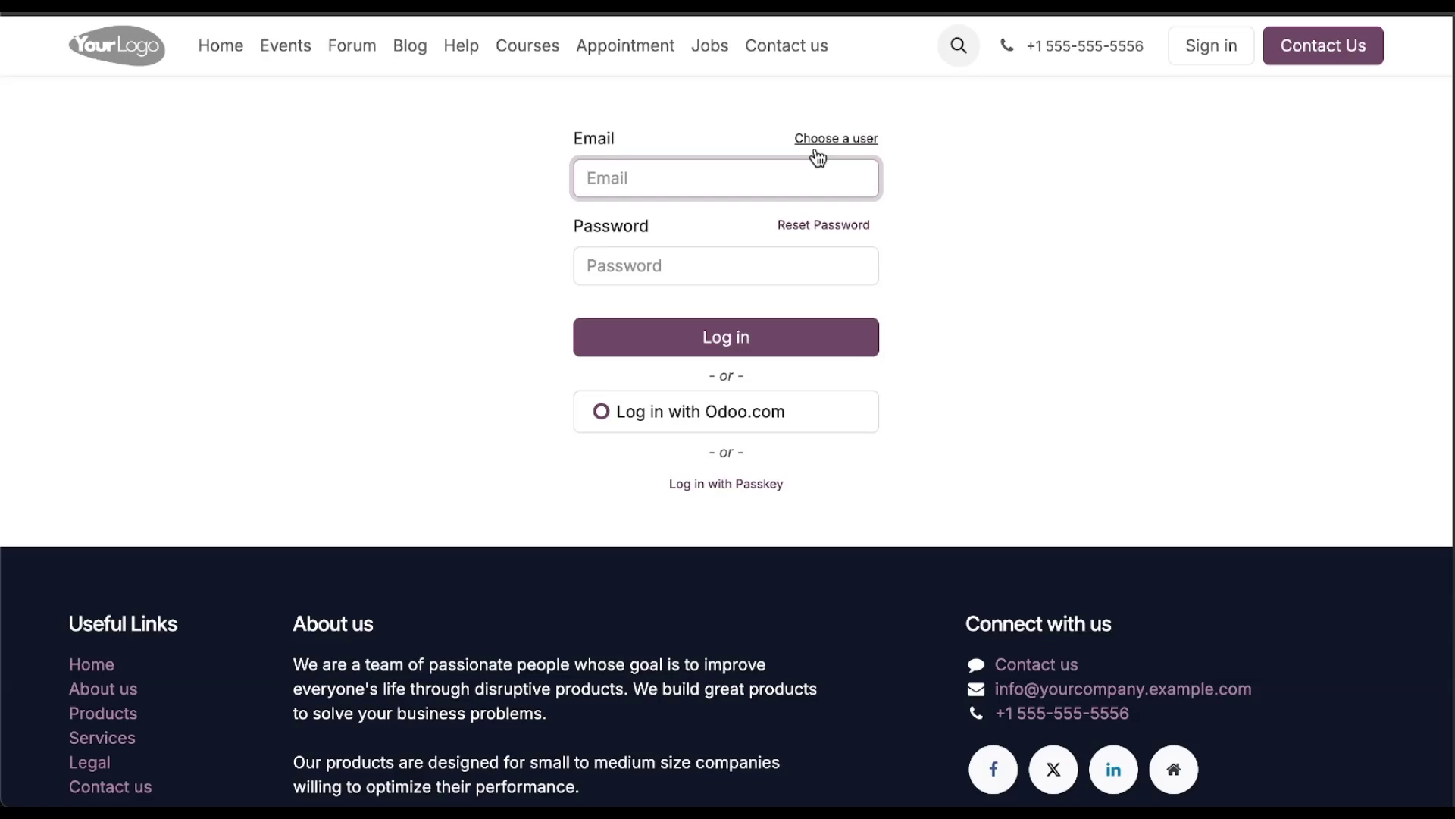
left_click(815, 148)
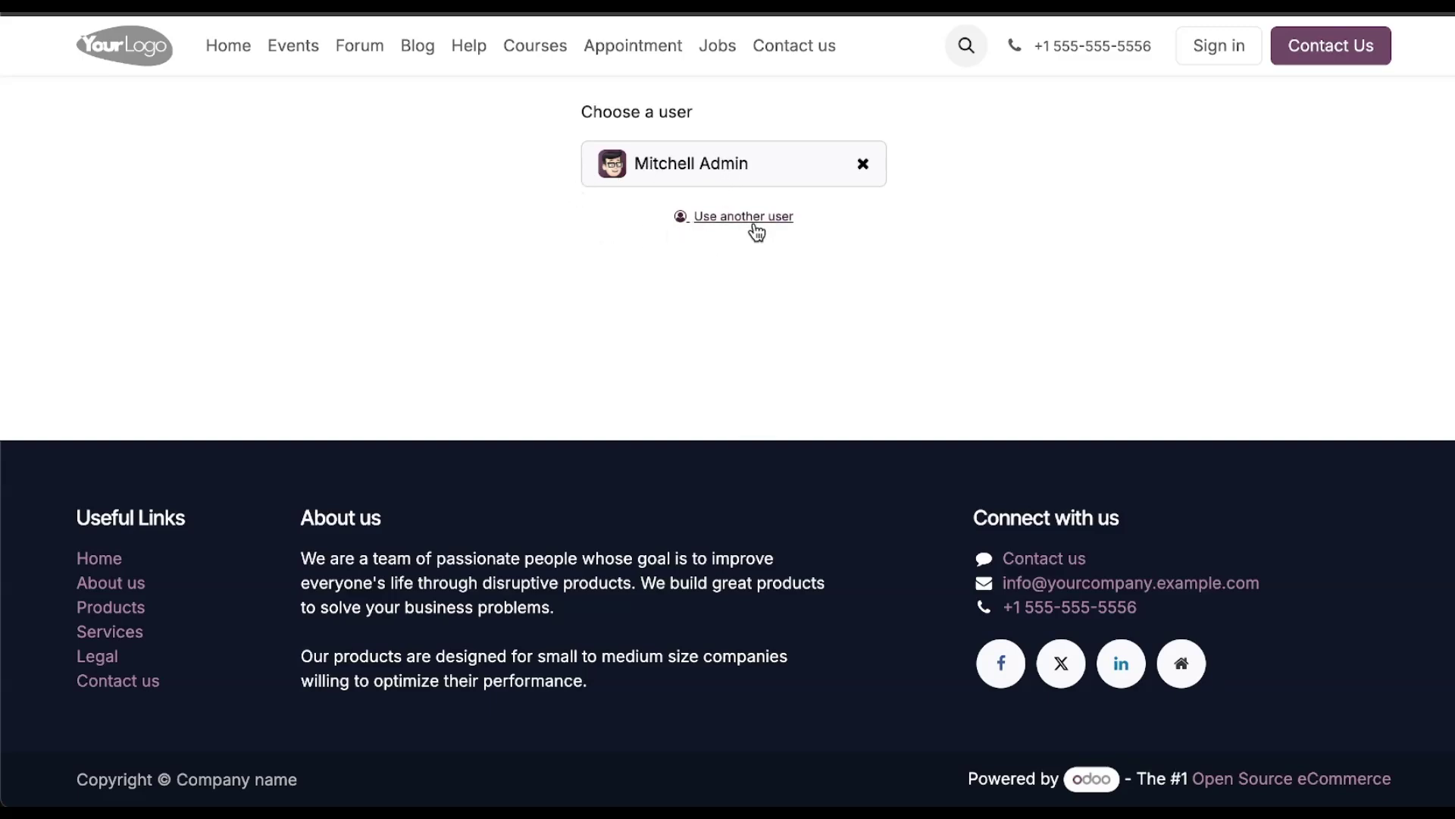
left_click(734, 178)
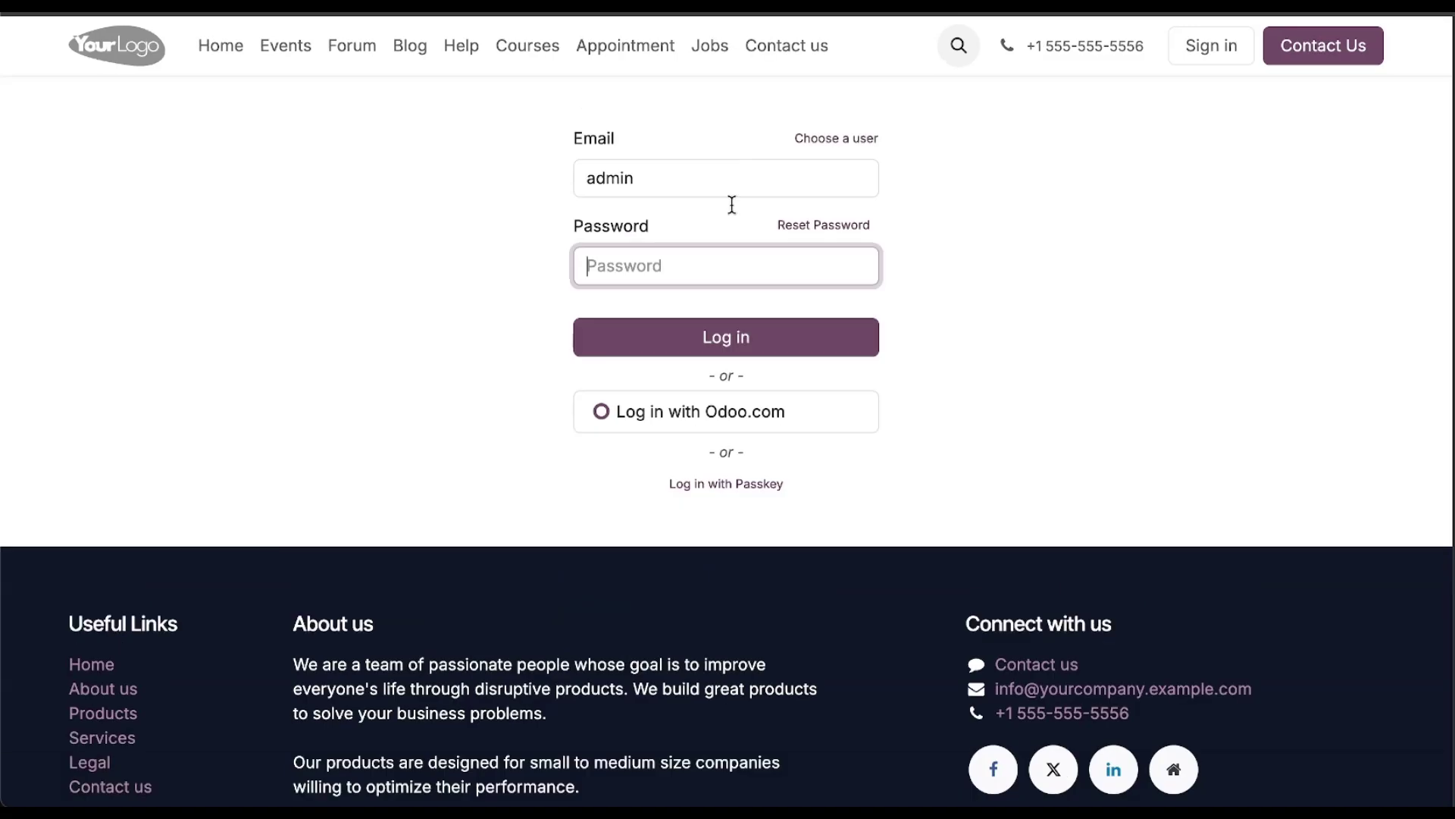